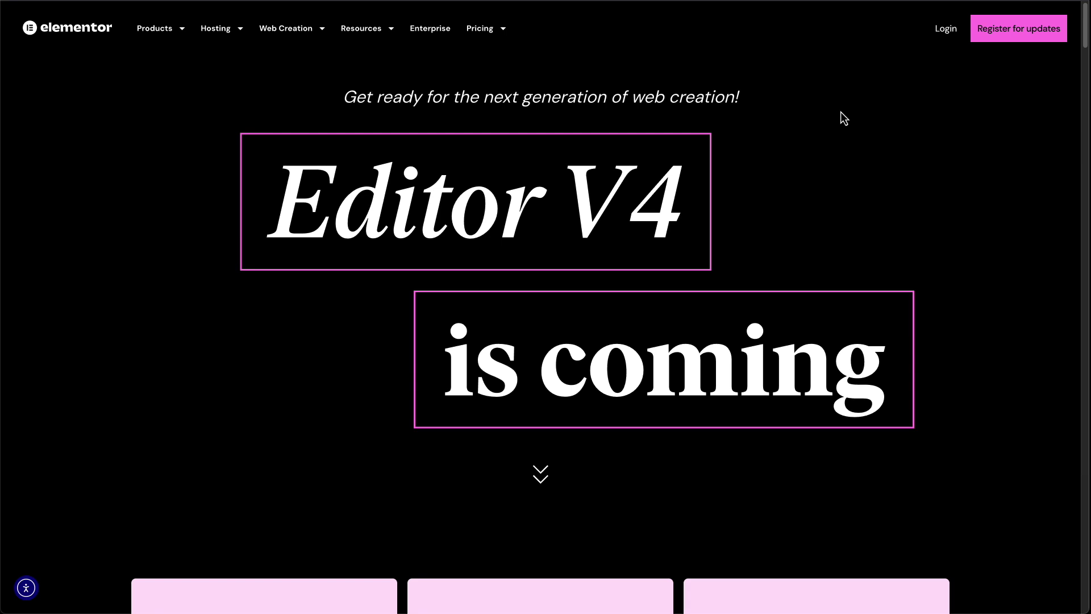
# - Look through the Editor V4 announcement page, from the feature cards to the sections on Atomic Components and professional tools
pyautogui.scroll(-6, 840, 112)
pyautogui.scroll(-8, 842, 118)
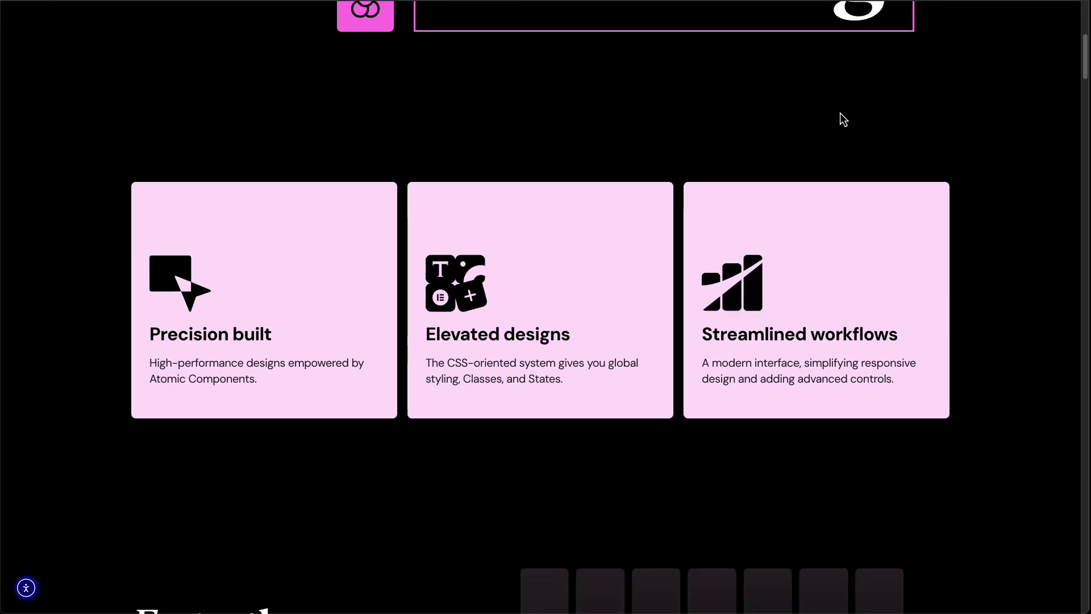
pyautogui.scroll(-12, 843, 120)
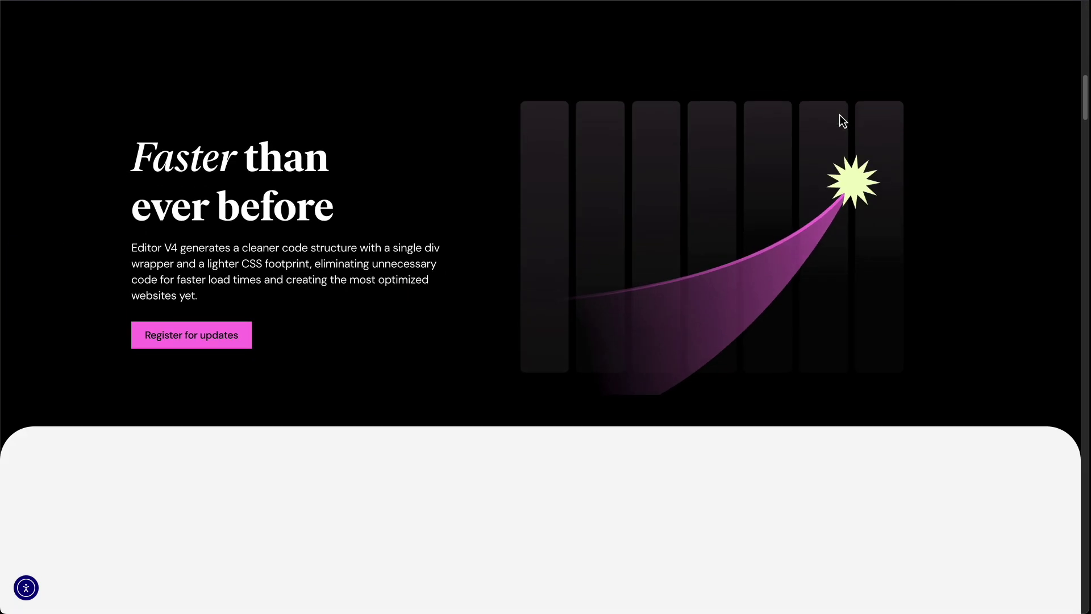
pyautogui.scroll(-13, 842, 121)
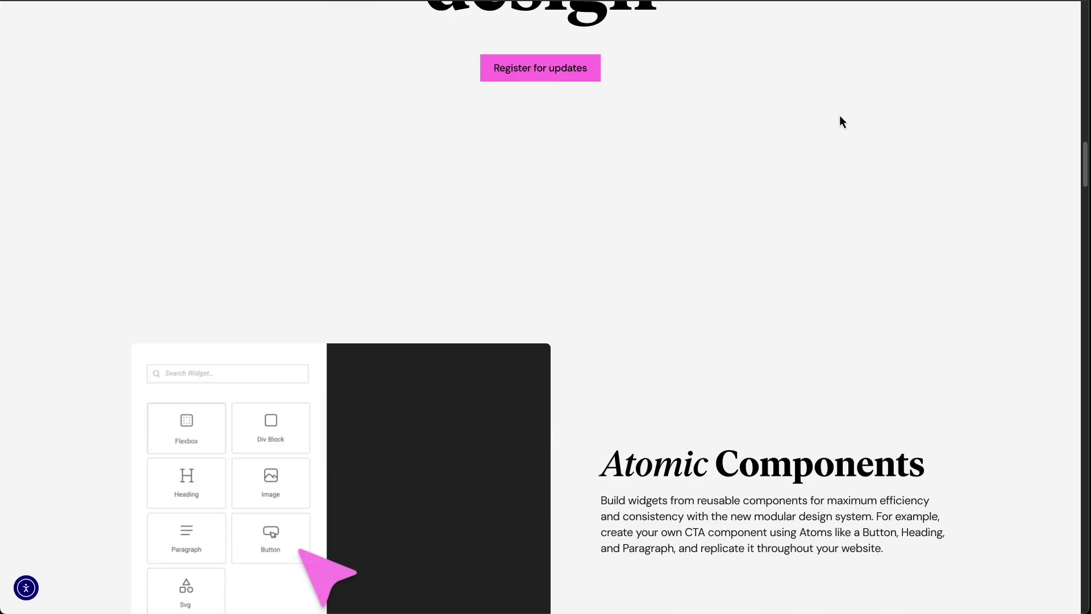
pyautogui.scroll(-13, 842, 121)
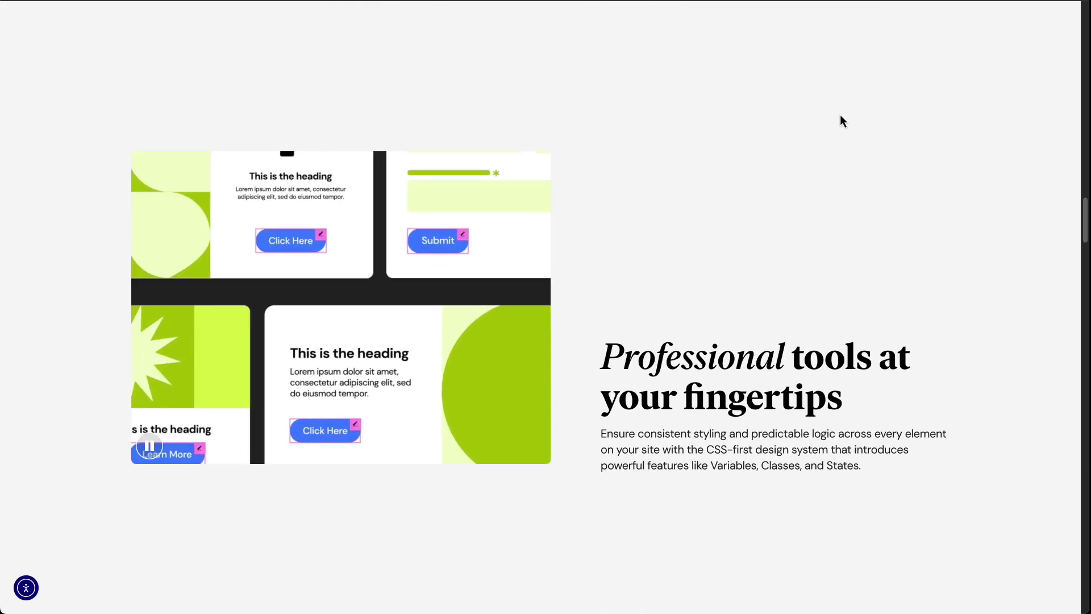
pyautogui.scroll(-2, 840, 120)
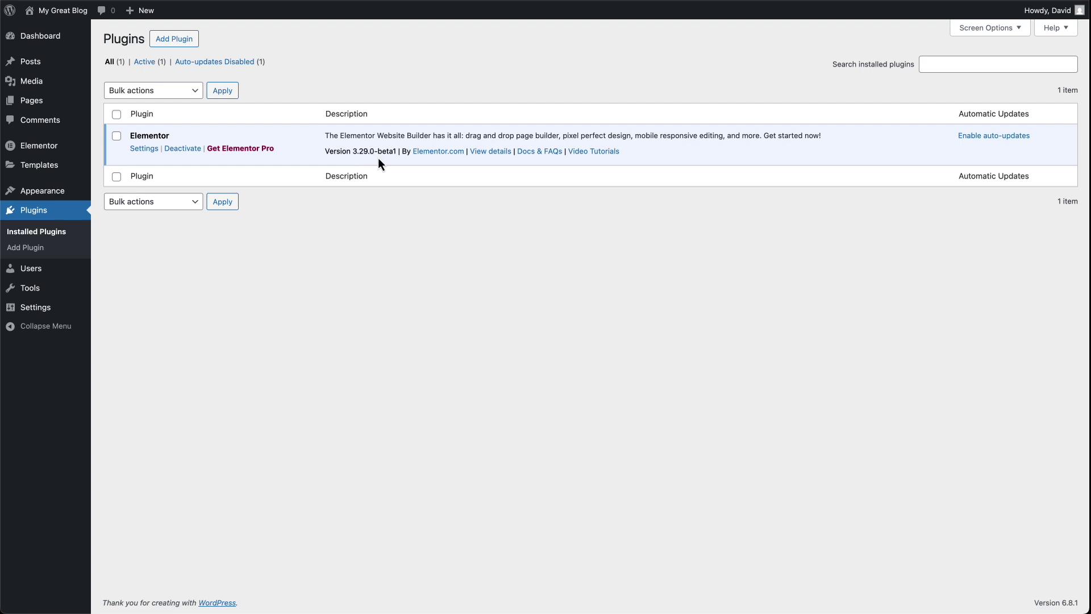
# - Create a new WordPress page titled "Elementor v.4 Testing"
pyautogui.moveTo(61, 103)
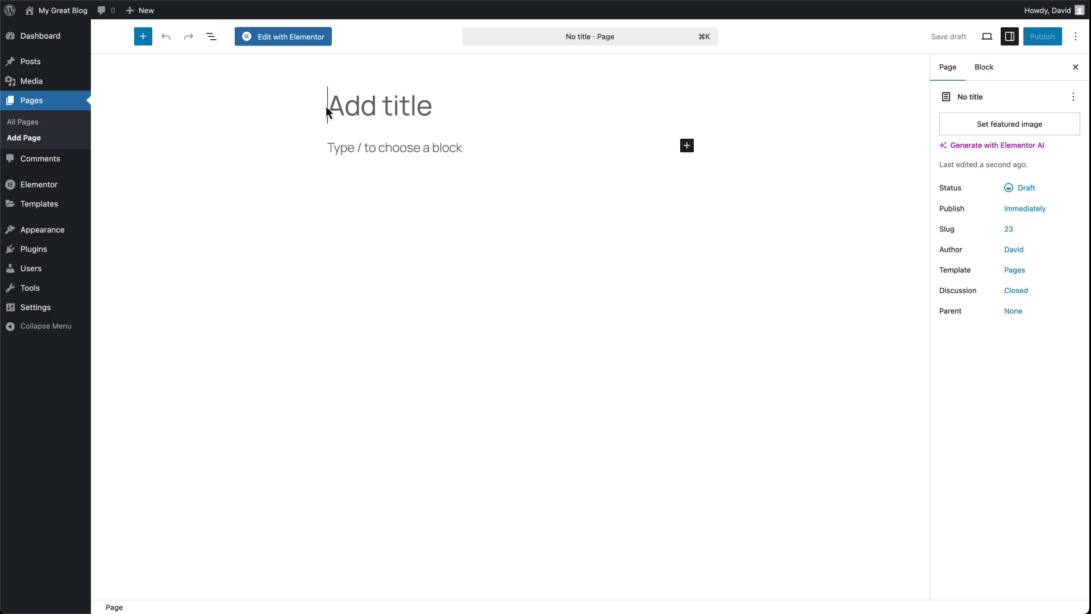
pyautogui.click(325, 105)
pyautogui.write('Elem')
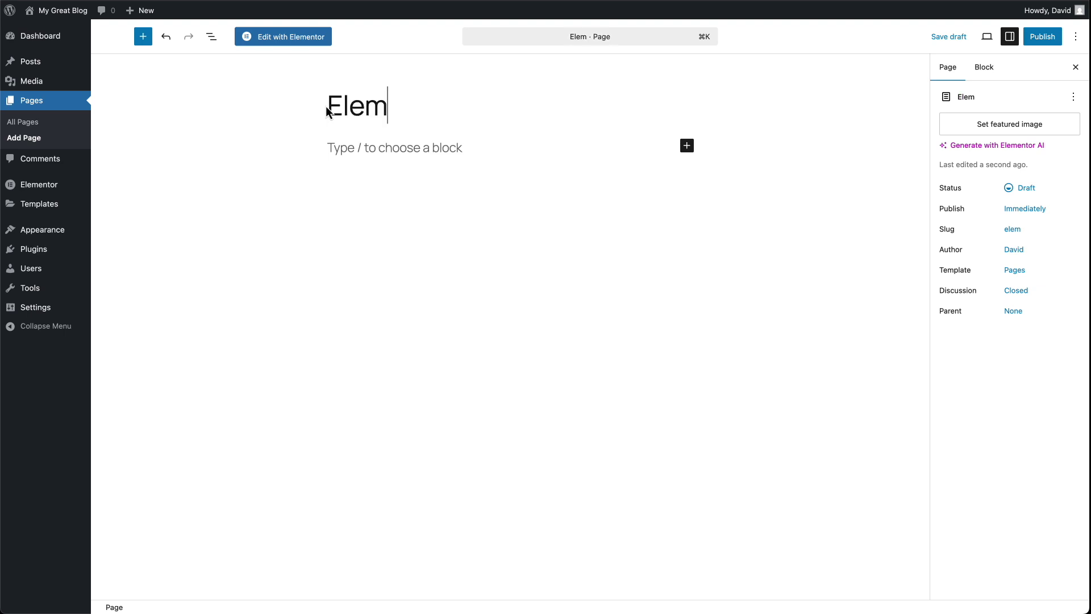
pyautogui.write('entor v.')
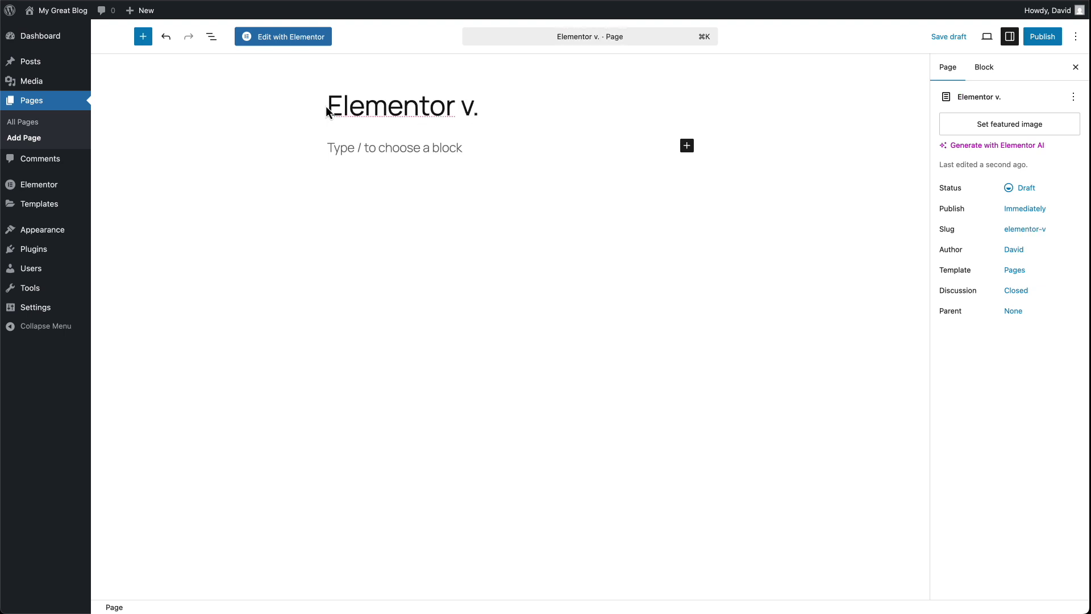
pyautogui.write('4 Testi')
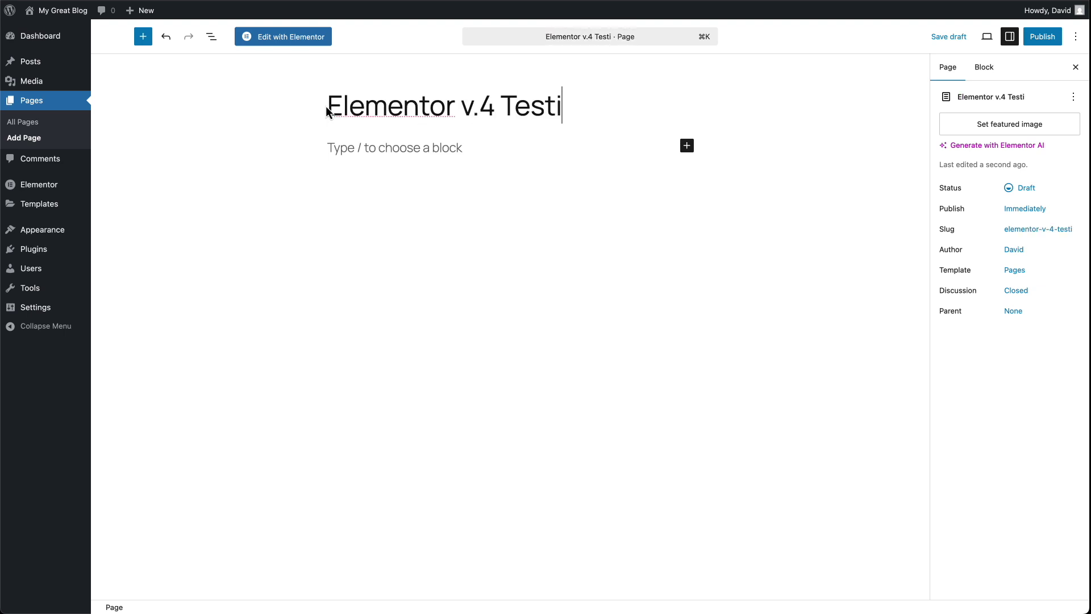
pyautogui.write('ng')
# - Publish the new page and open it for editing with Elementor
pyautogui.click(1035, 35)
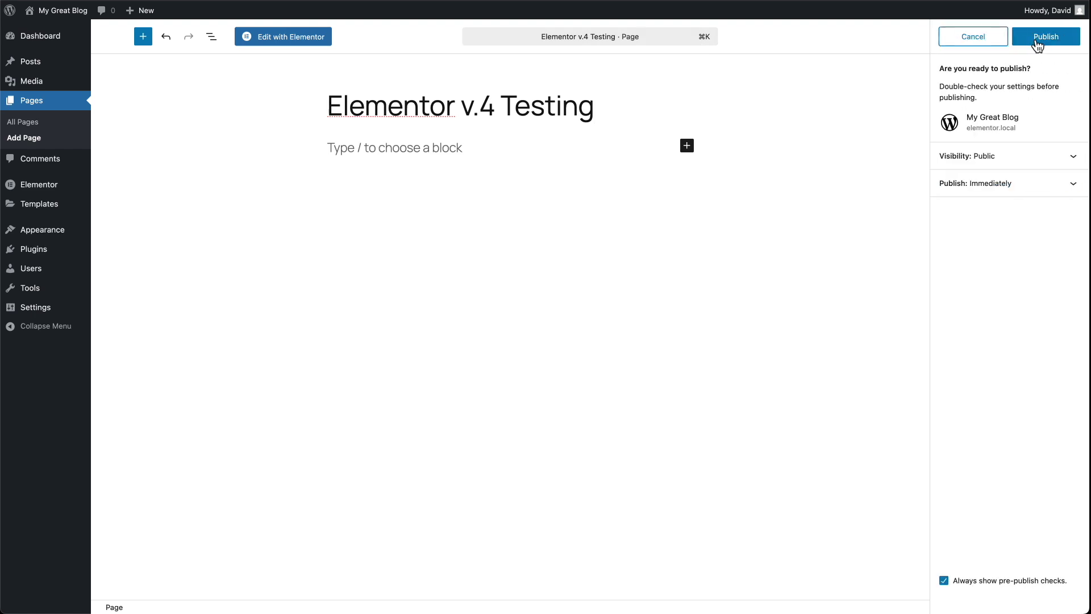
pyautogui.click(1035, 41)
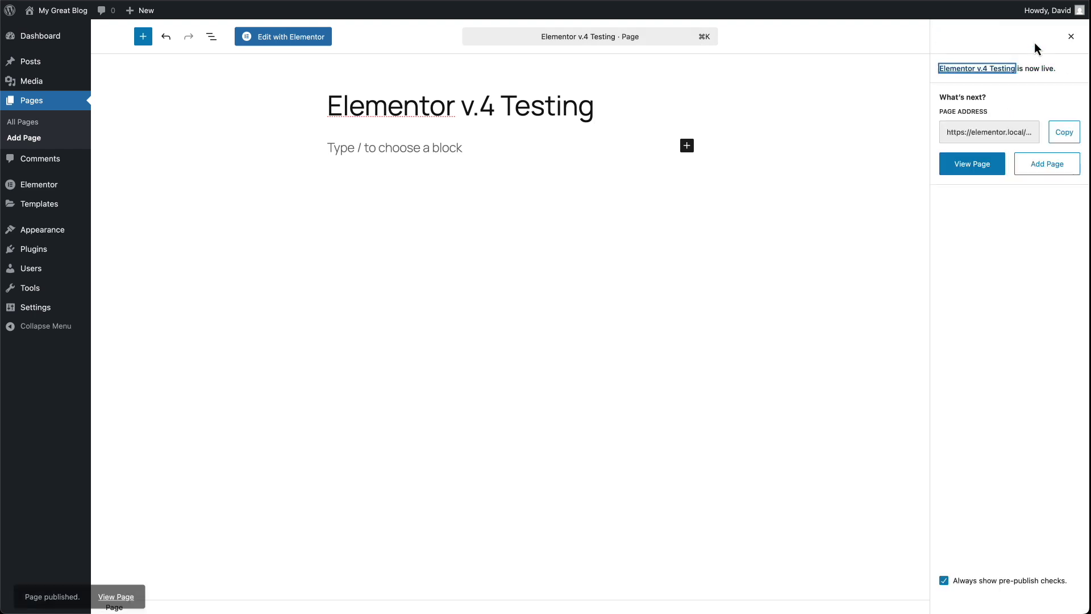
pyautogui.click(309, 39)
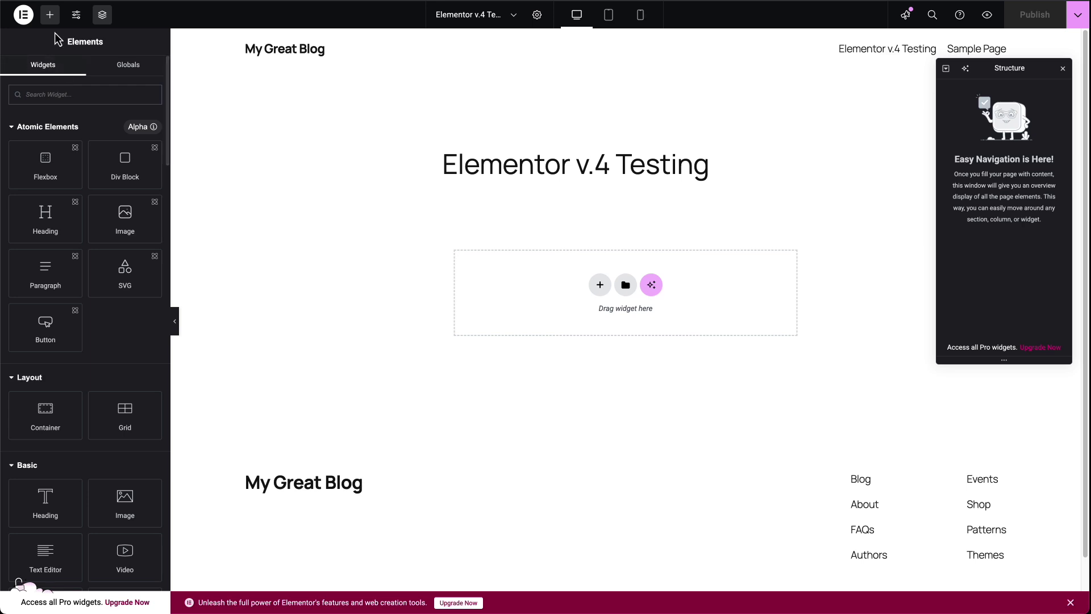
# - Add an atomic Div Block to the page and fill it with an atomic Heading, Paragraph and Button
pyautogui.click(121, 162)
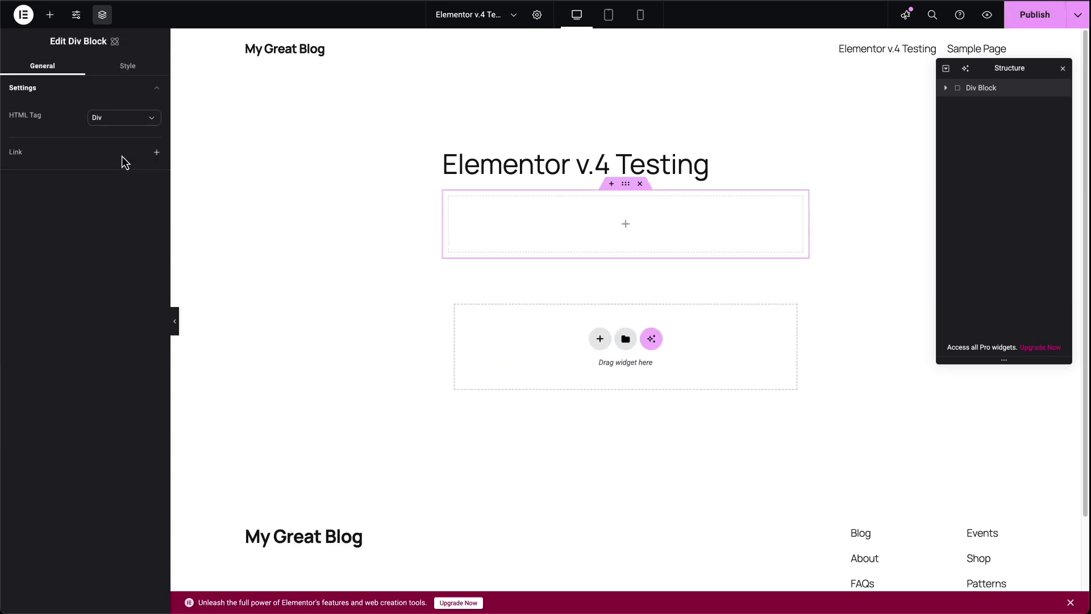
pyautogui.click(54, 17)
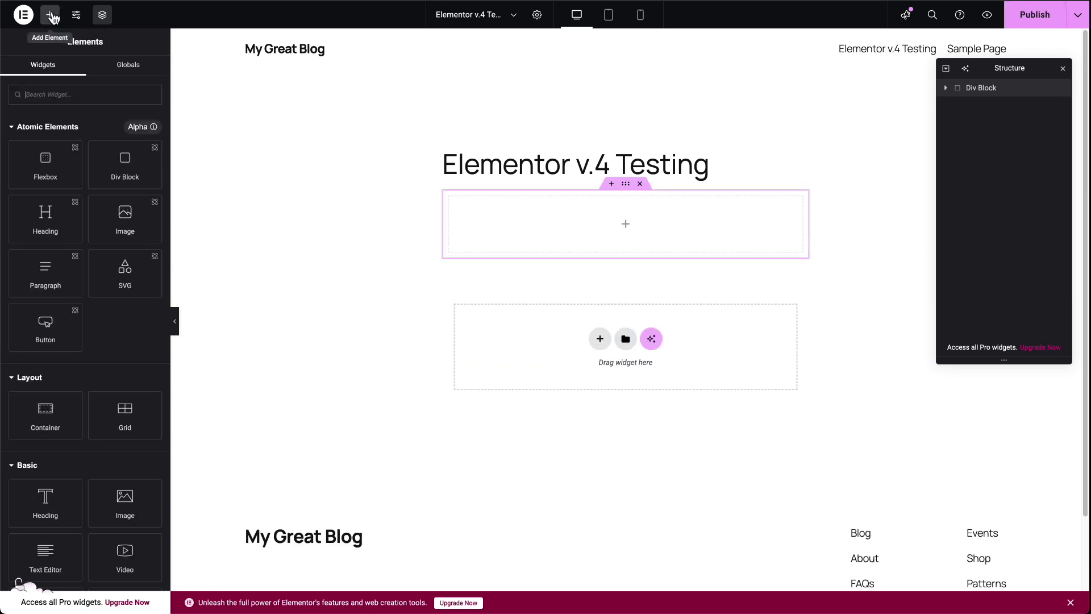
pyautogui.click(45, 209)
pyautogui.click(50, 15)
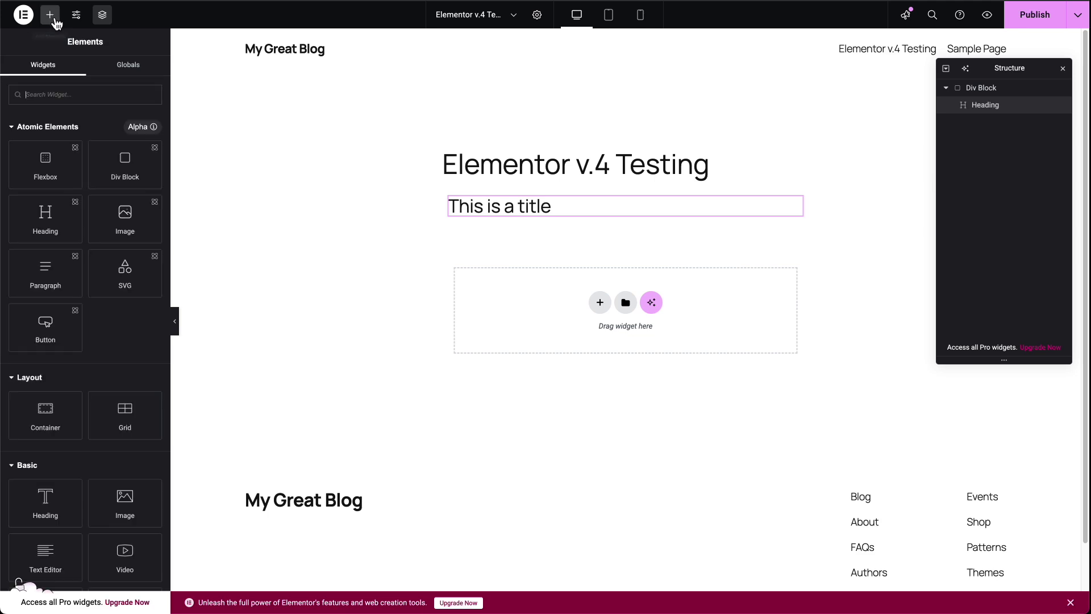
pyautogui.click(46, 272)
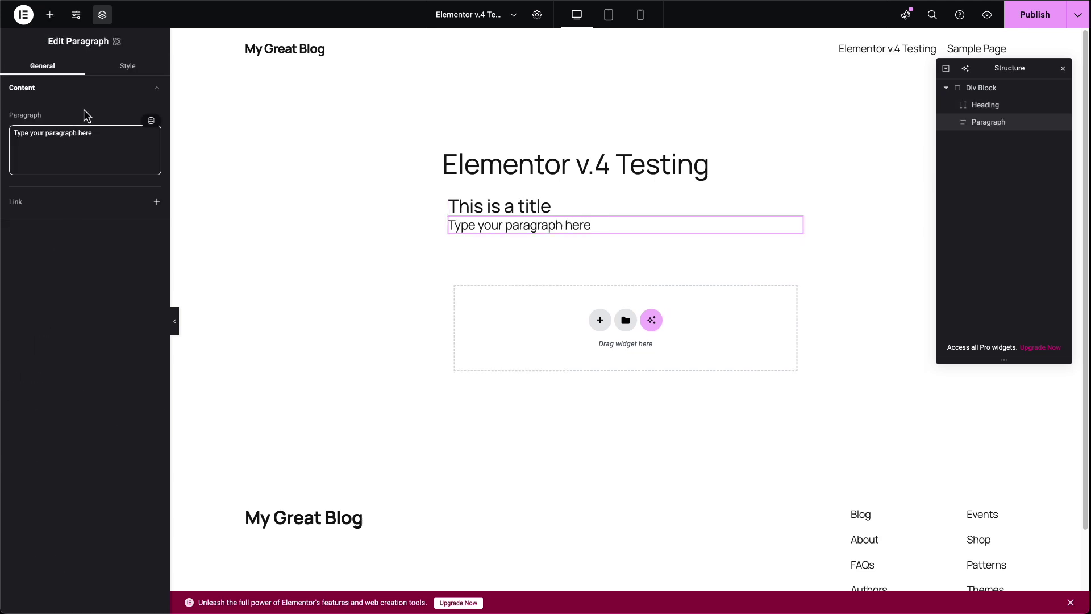
pyautogui.click(50, 15)
pyautogui.click(50, 328)
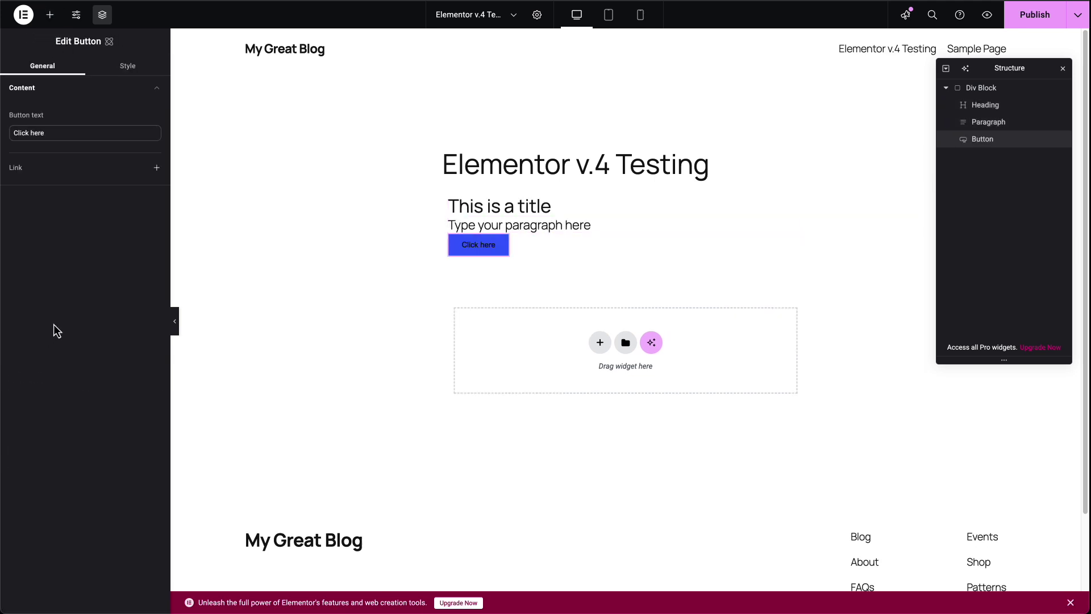
# - Create a new style class named "dcm-button" on the Click here button
pyautogui.click(484, 249)
pyautogui.click(130, 70)
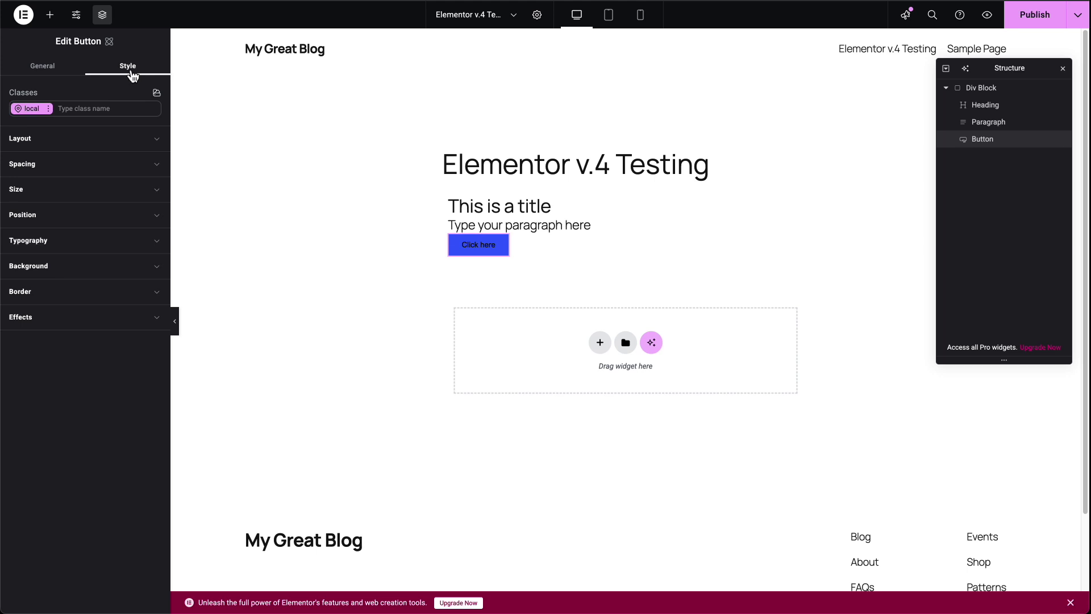
pyautogui.click(85, 108)
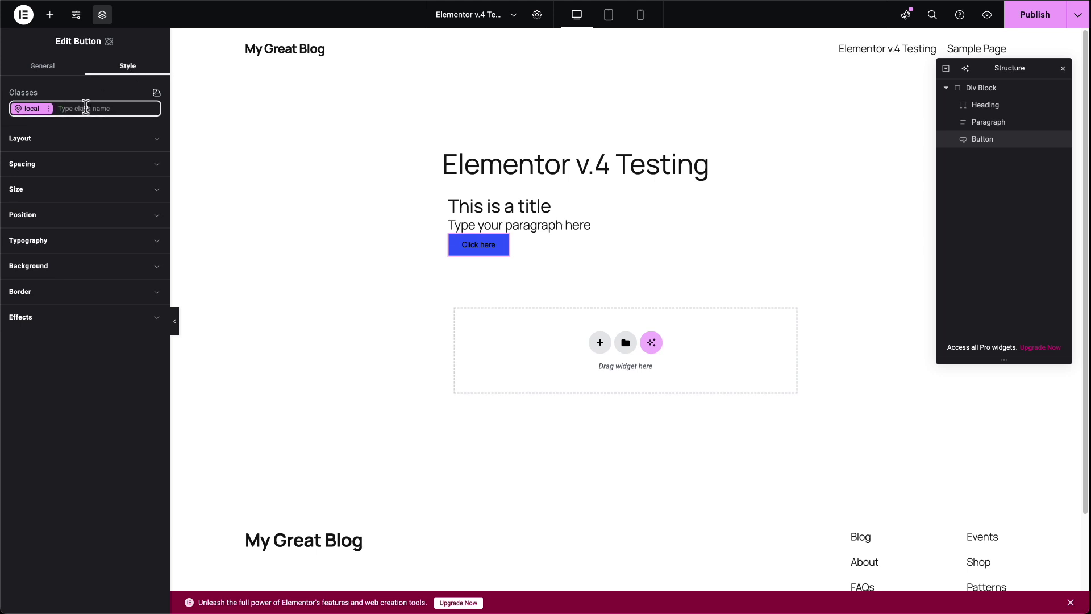
pyautogui.write('dcm')
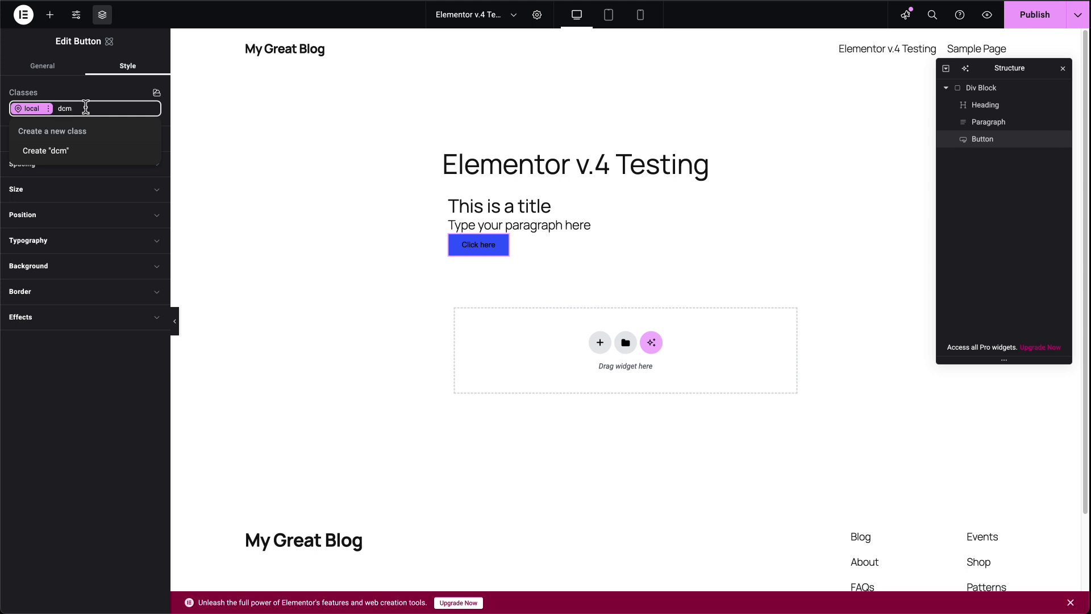
pyautogui.write('-button')
pyautogui.press('Return')
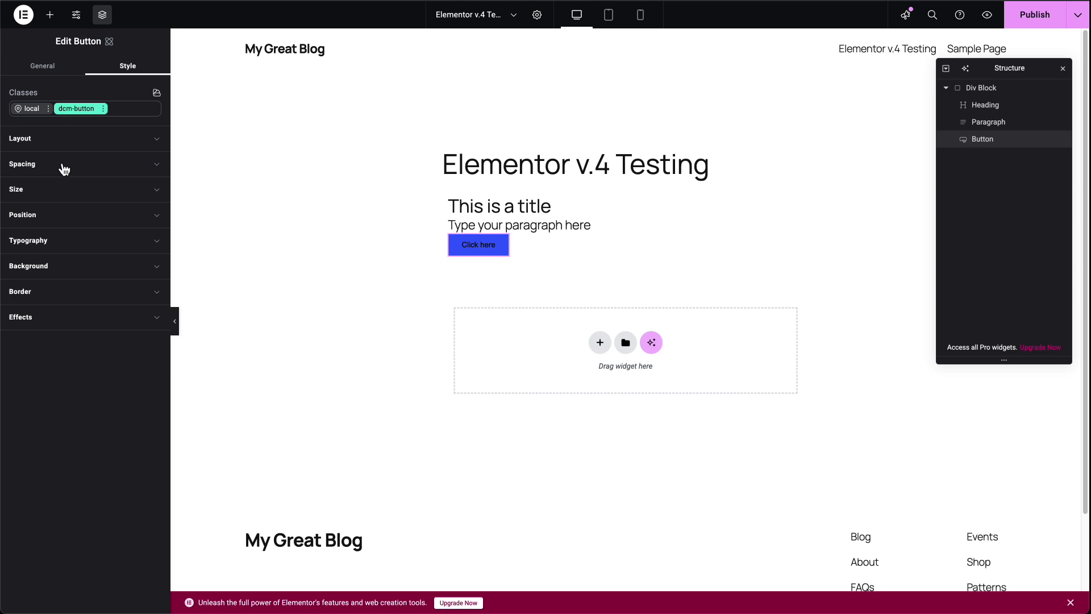
# - Unlink the margin values of the dcm-button class and set its top and bottom margins to 20 px
pyautogui.click(108, 169)
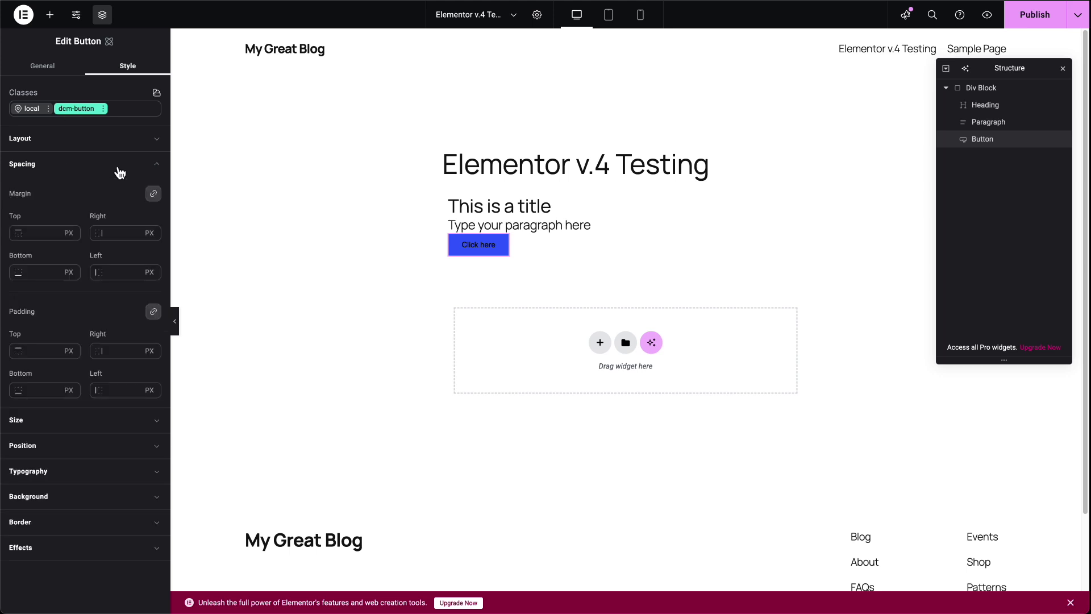
pyautogui.click(153, 194)
pyautogui.click(39, 235)
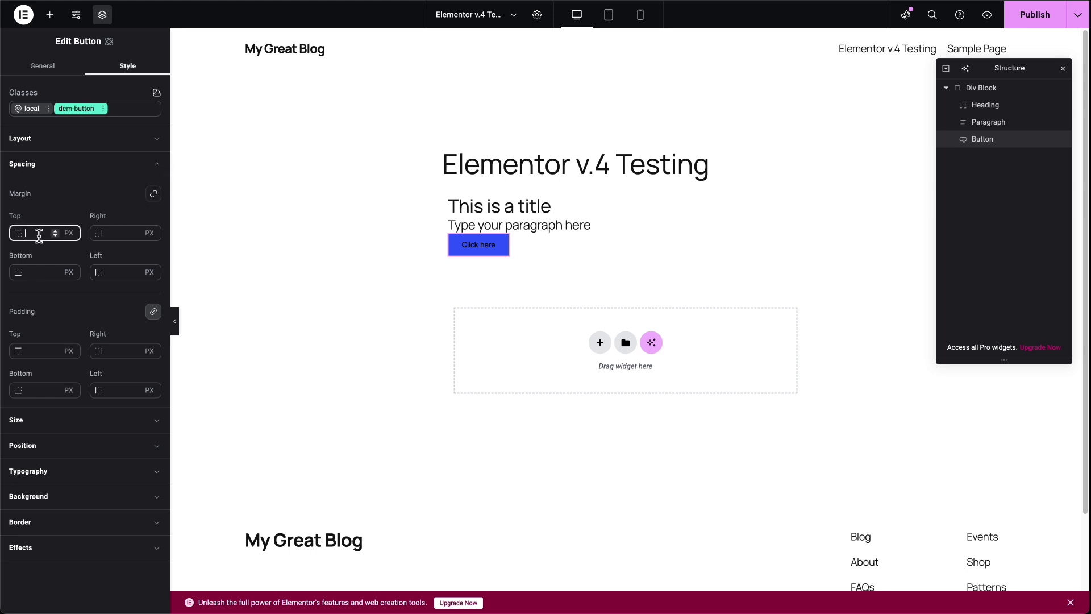
pyautogui.write('20')
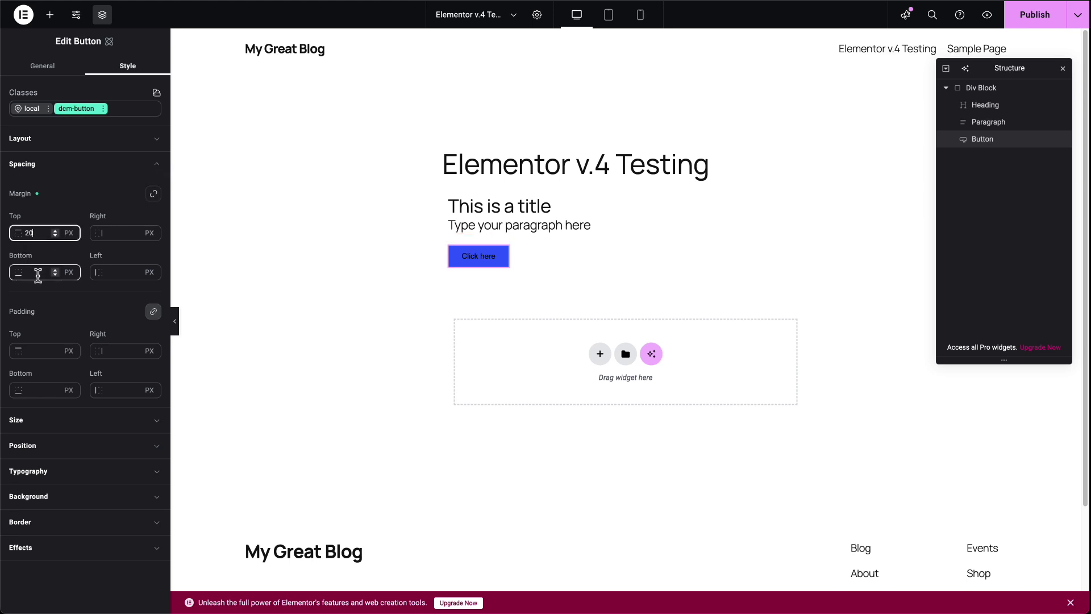
pyautogui.click(31, 272)
pyautogui.write('20')
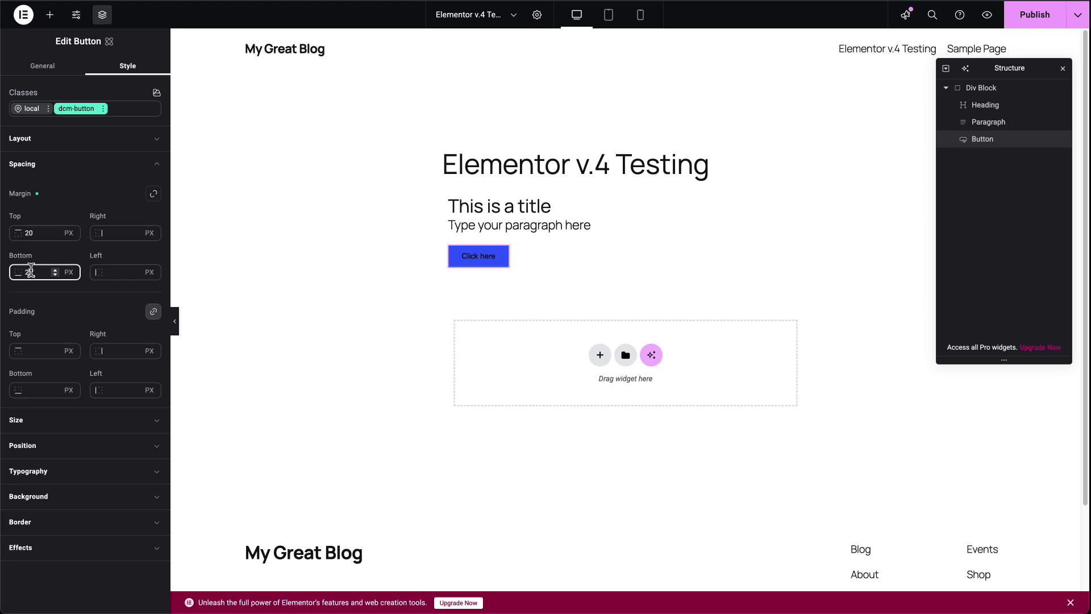
pyautogui.click(151, 167)
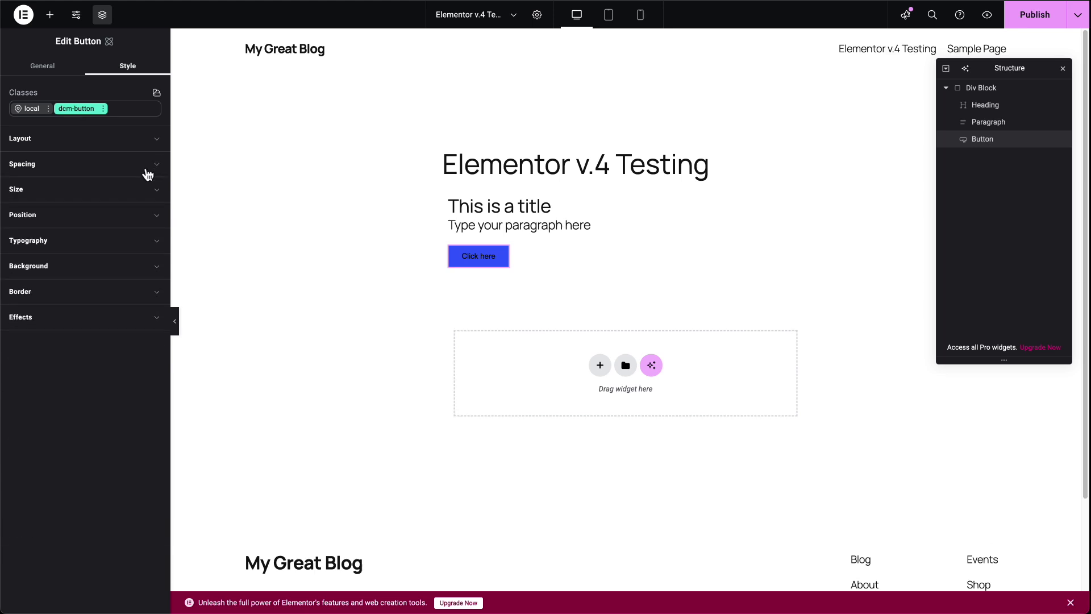
# - Set the text color of the dcm-button class to white (#ffffff)
pyautogui.click(144, 244)
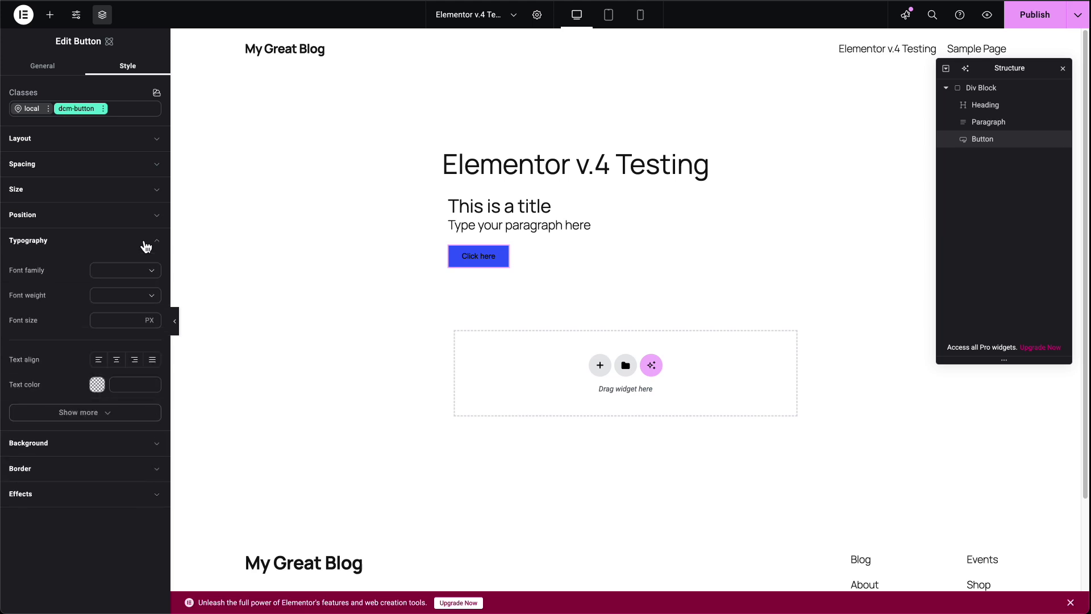
pyautogui.click(97, 386)
pyautogui.click(98, 399)
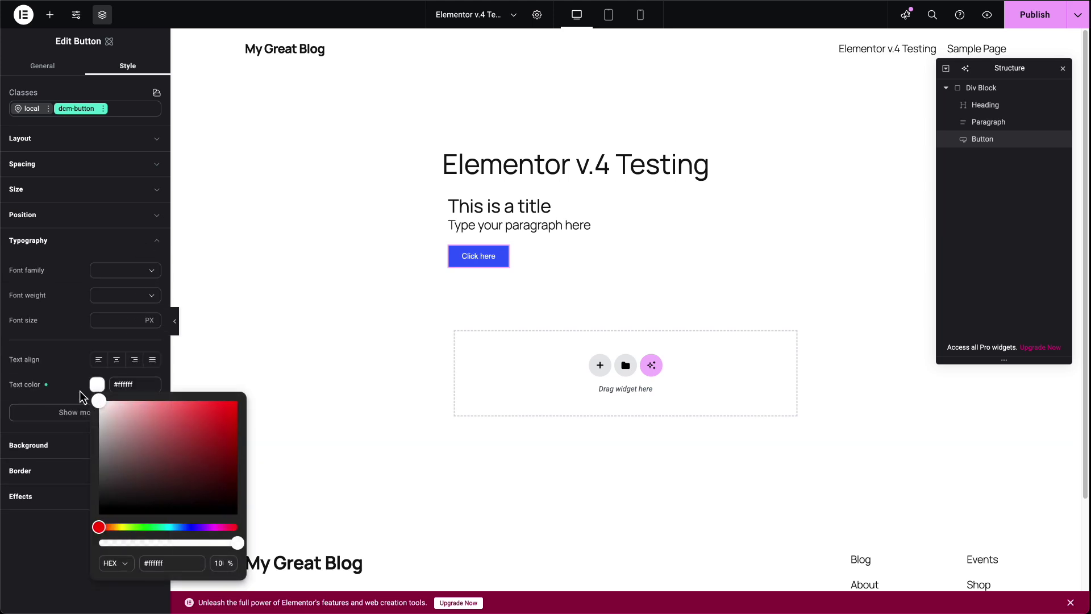
pyautogui.click(124, 240)
# - Set the border radius of the dcm-button class to 20 px and collapse the open style sections
pyautogui.click(122, 471)
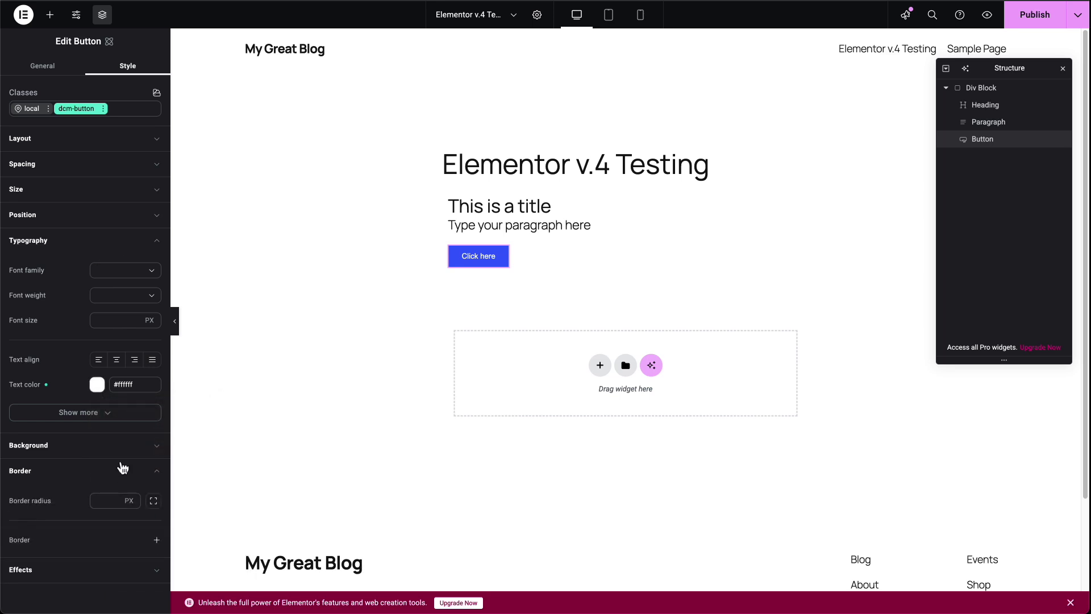
pyautogui.click(105, 501)
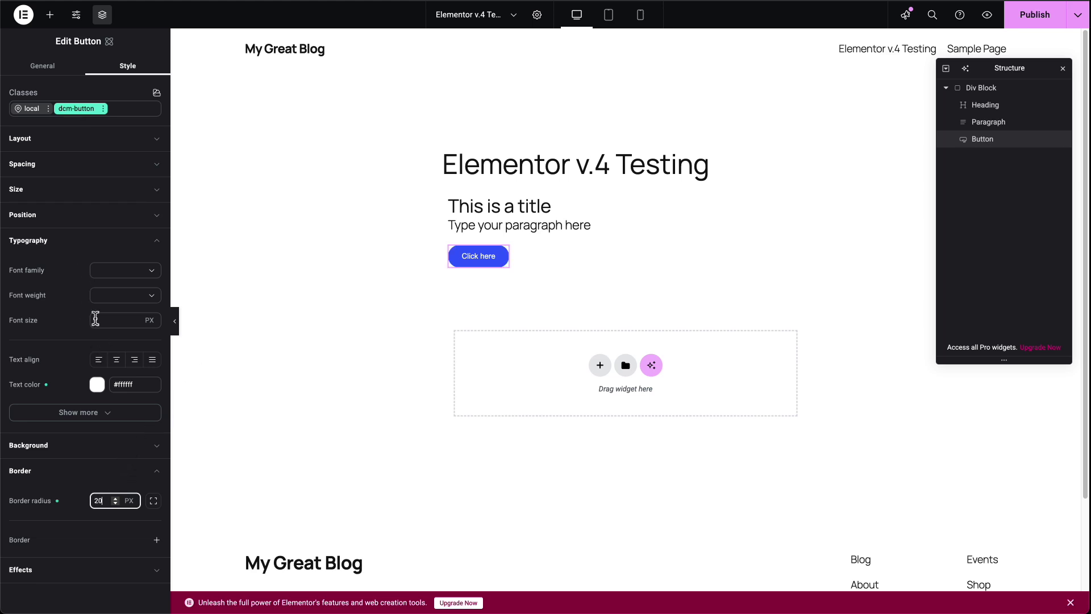
pyautogui.click(158, 472)
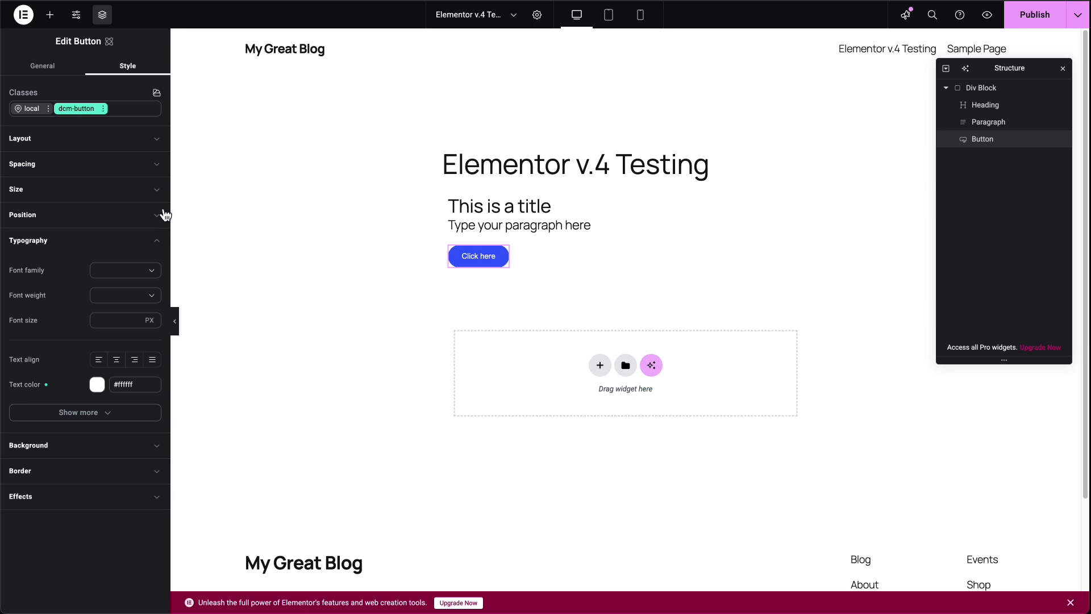
pyautogui.click(156, 241)
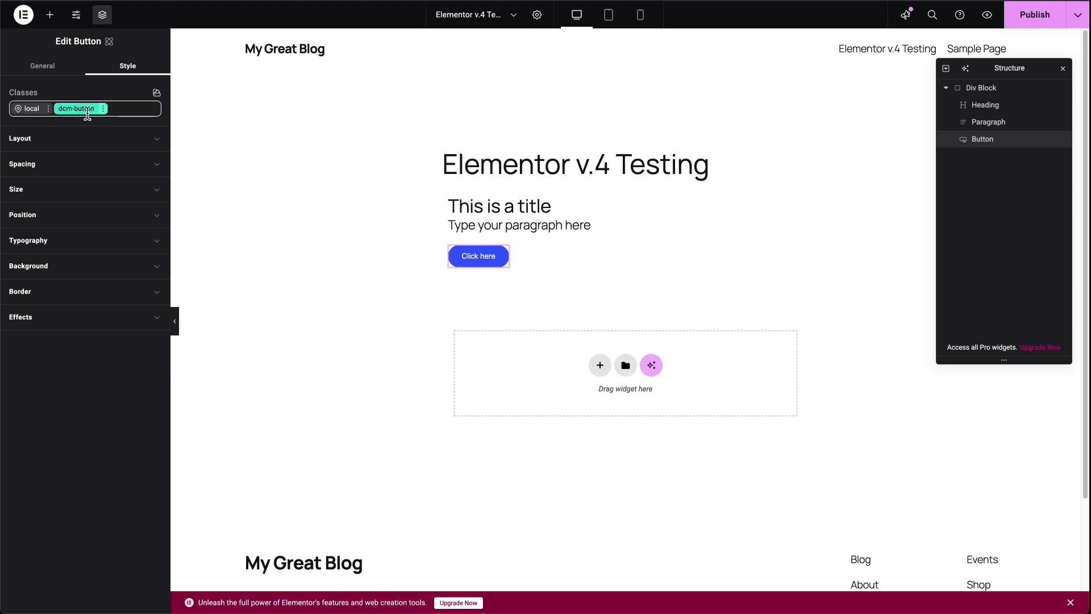
# - Save the page changes and open the Class Manager at the dcm-button class
pyautogui.click(157, 95)
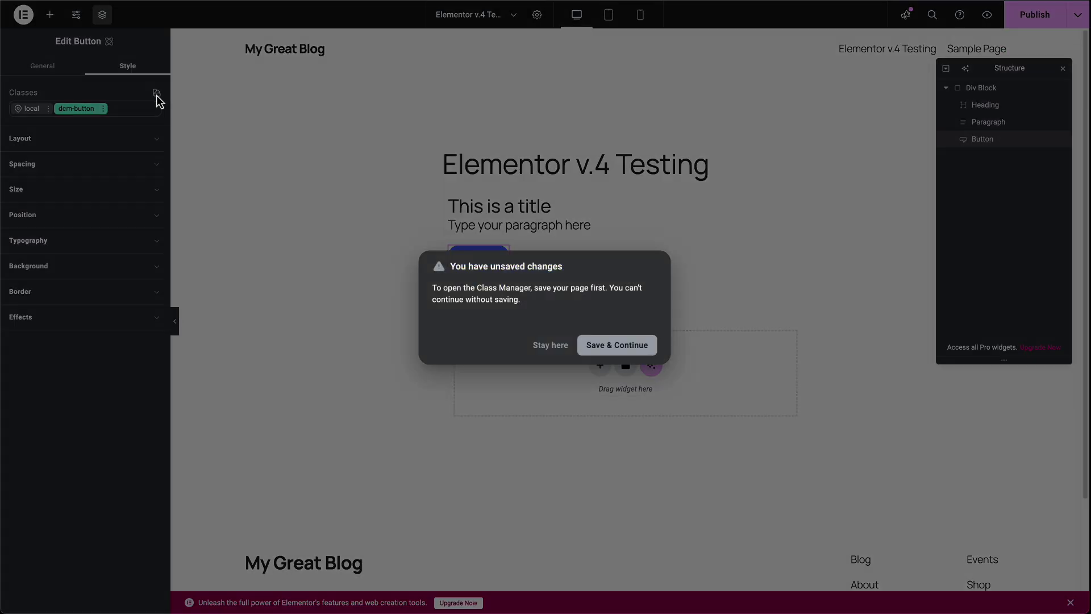
pyautogui.click(634, 346)
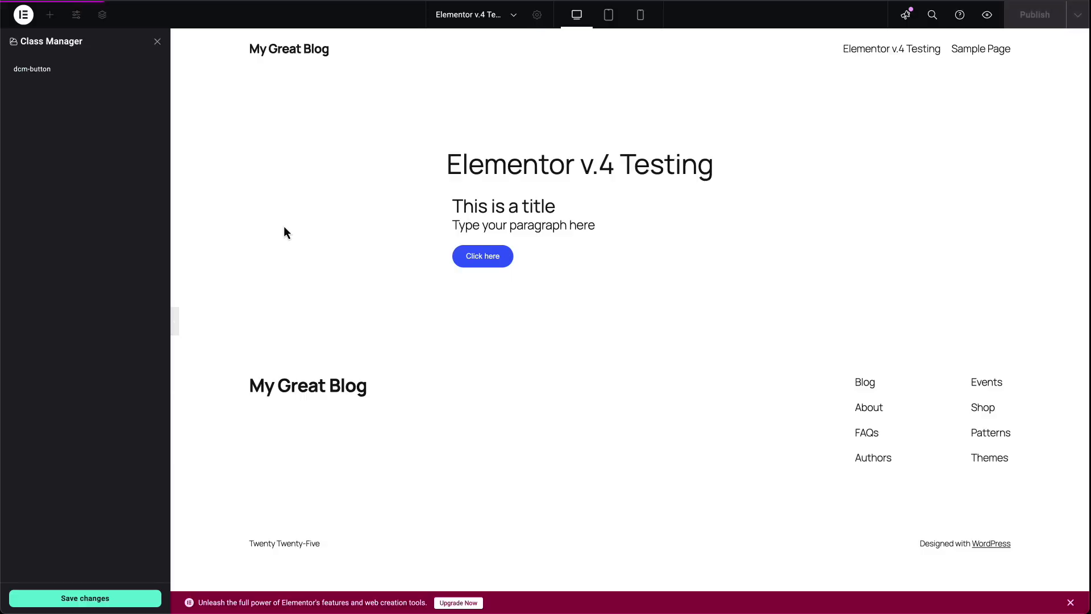
pyautogui.moveTo(28, 71)
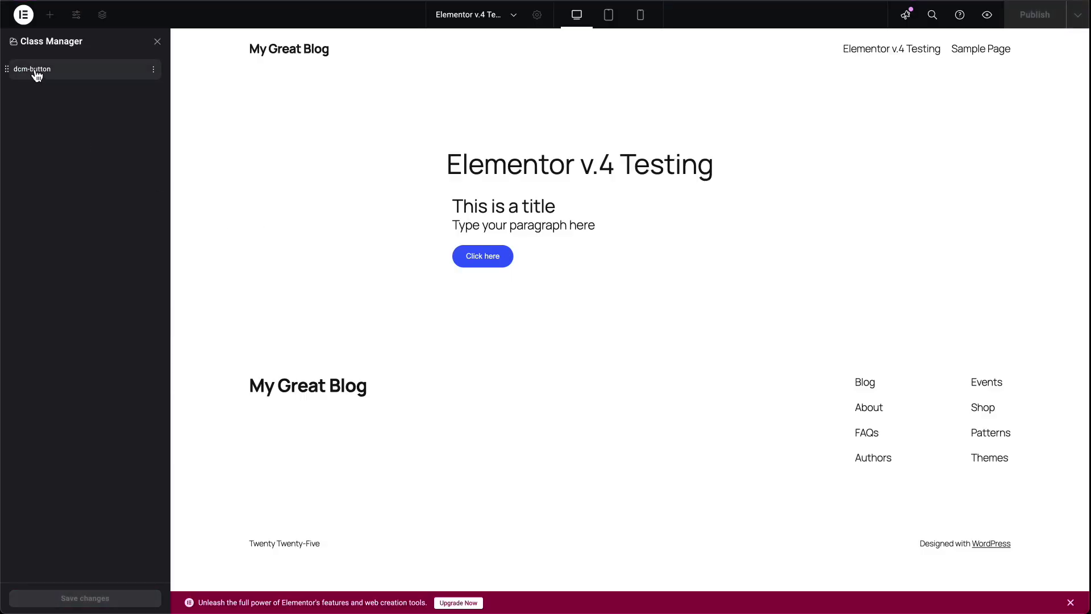
# - Check the actions available for the dcm-button class and close the Class Manager
pyautogui.click(153, 69)
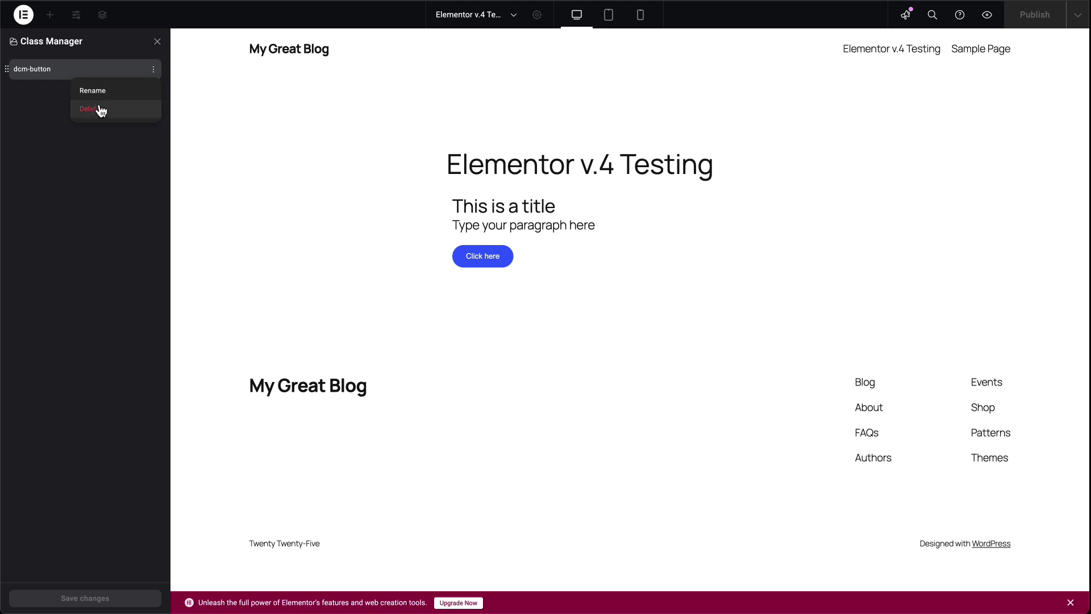
pyautogui.click(157, 43)
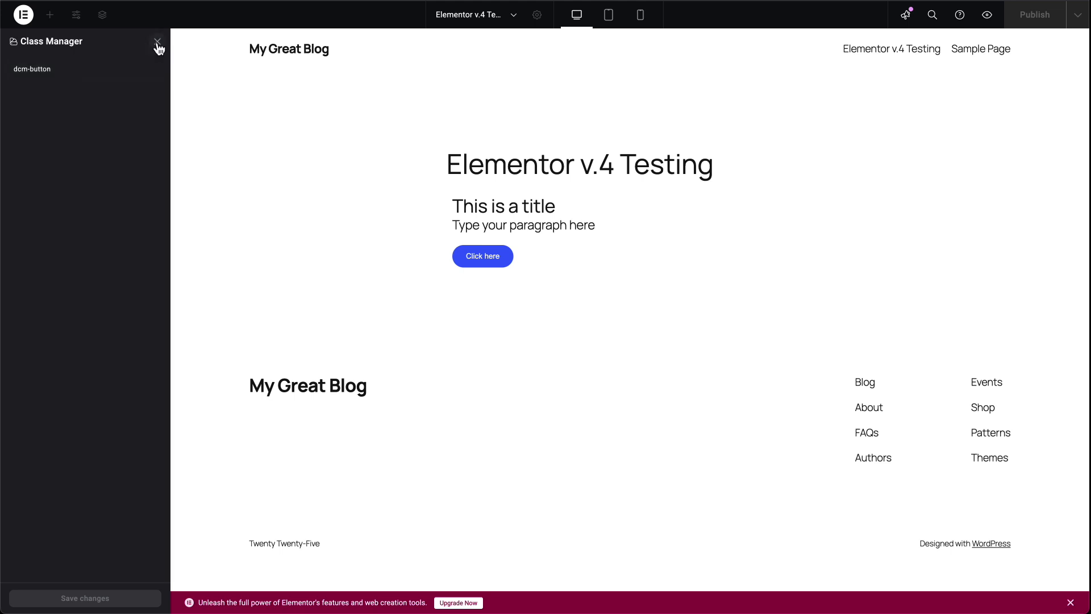
pyautogui.click(158, 43)
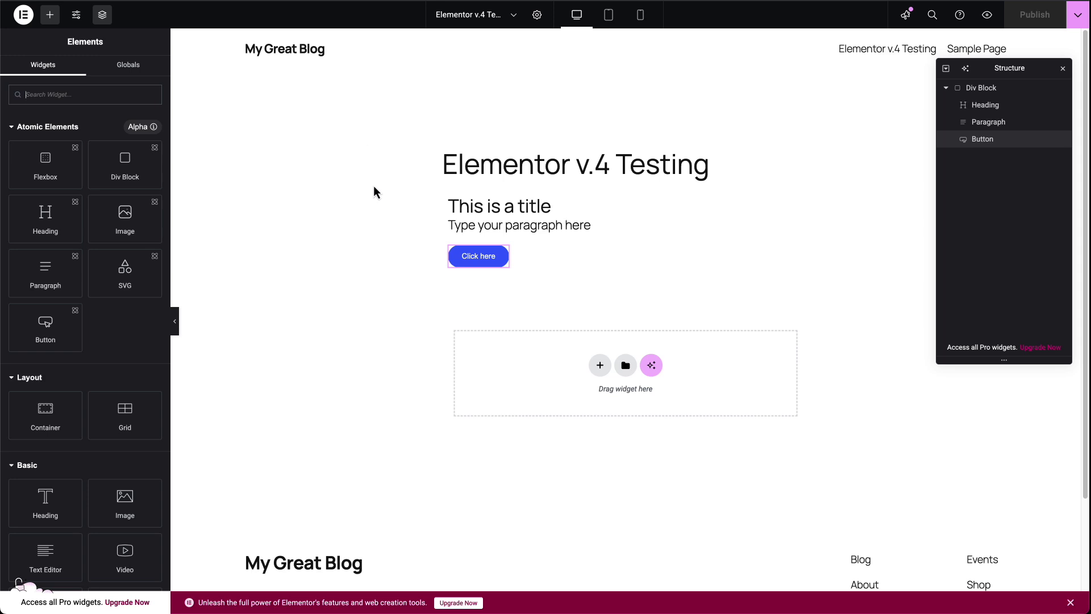
# - Add a second atomic Button directly after the existing button in the Div Block
pyautogui.click(986, 140)
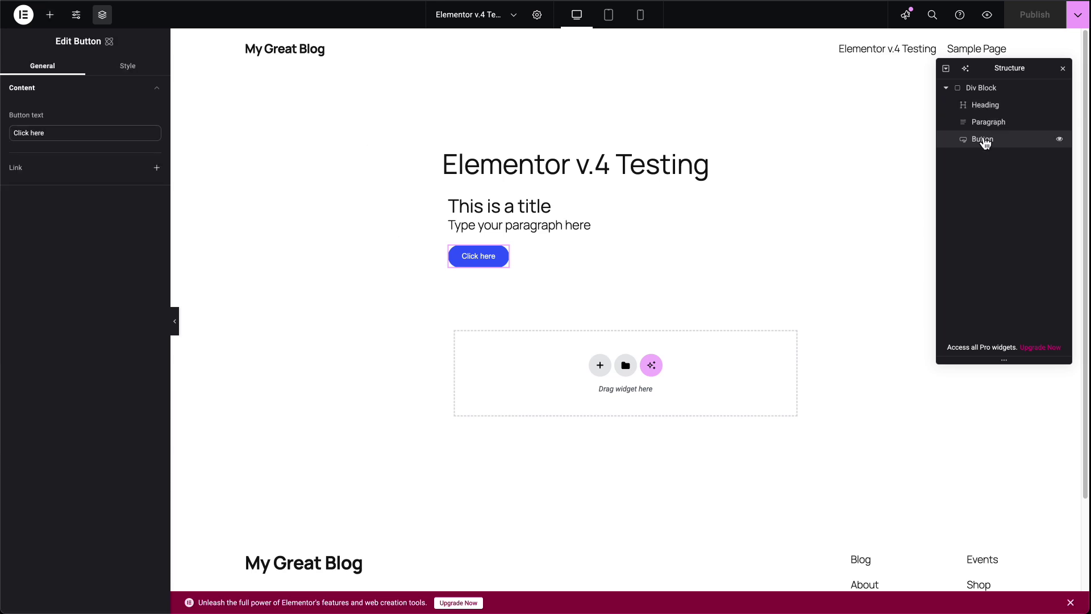
pyautogui.click(50, 14)
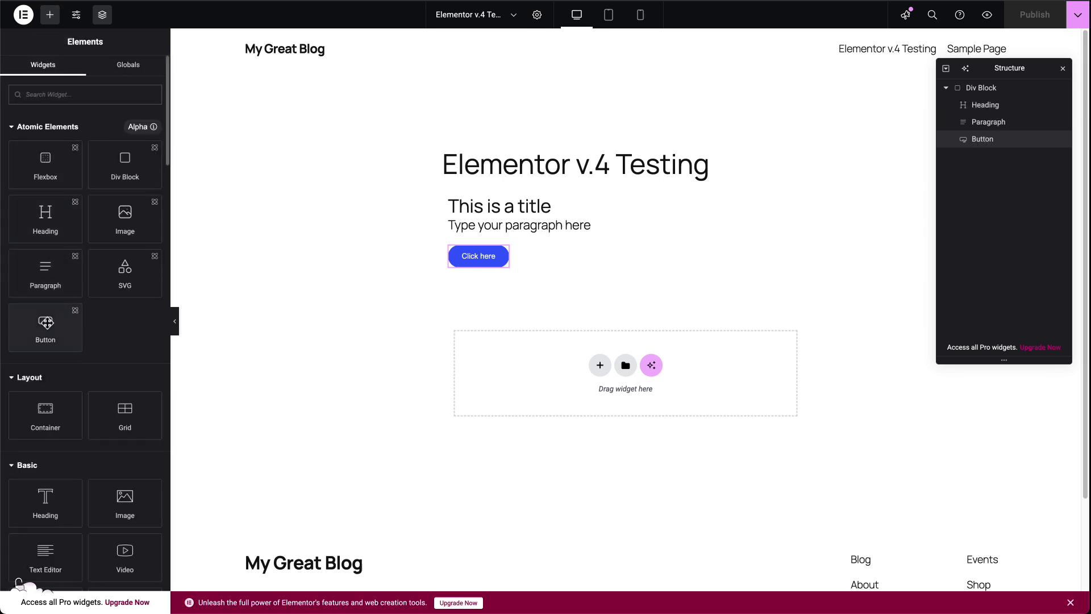
pyautogui.click(47, 324)
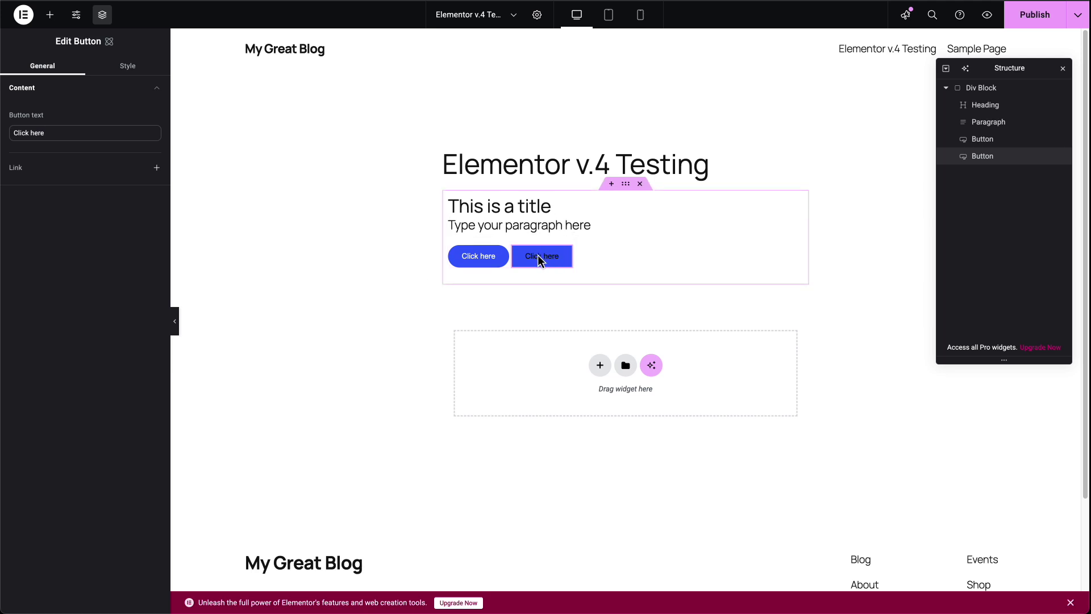
# - Apply the existing dcm-button class to the new button and publish the page changes
pyautogui.click(127, 68)
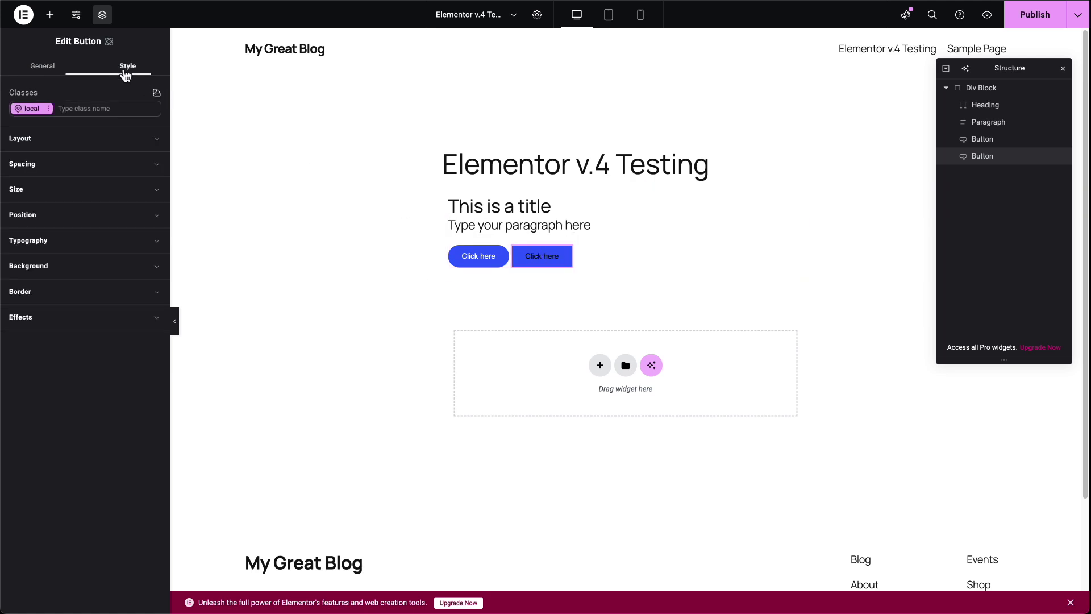
pyautogui.click(82, 108)
pyautogui.click(47, 152)
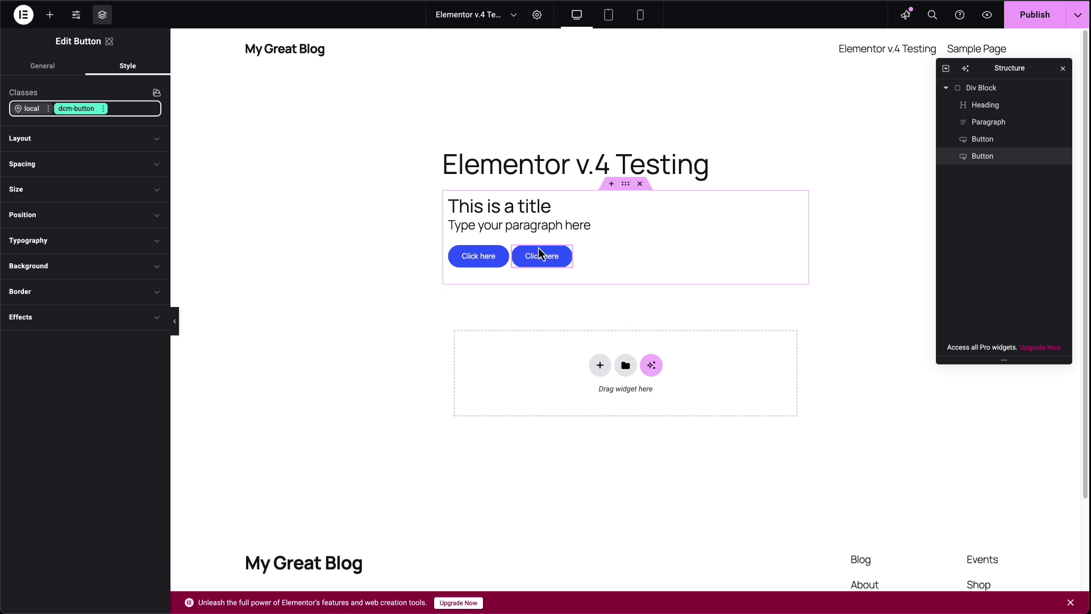
pyautogui.click(1028, 17)
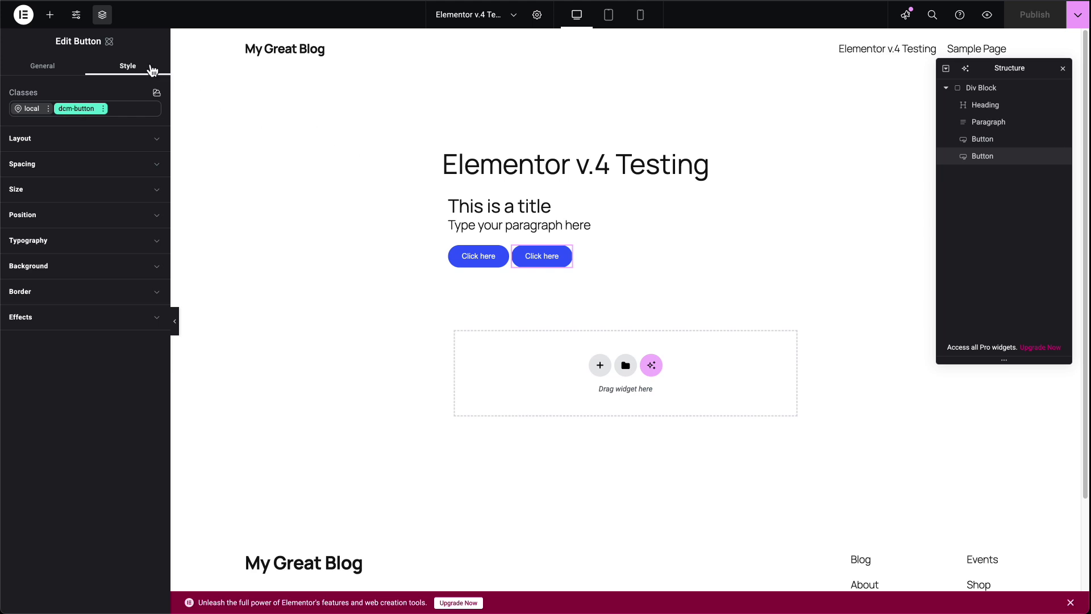
# - Exit the editor to WordPress and view the published Elementor v.4 Testing page
pyautogui.click(23, 17)
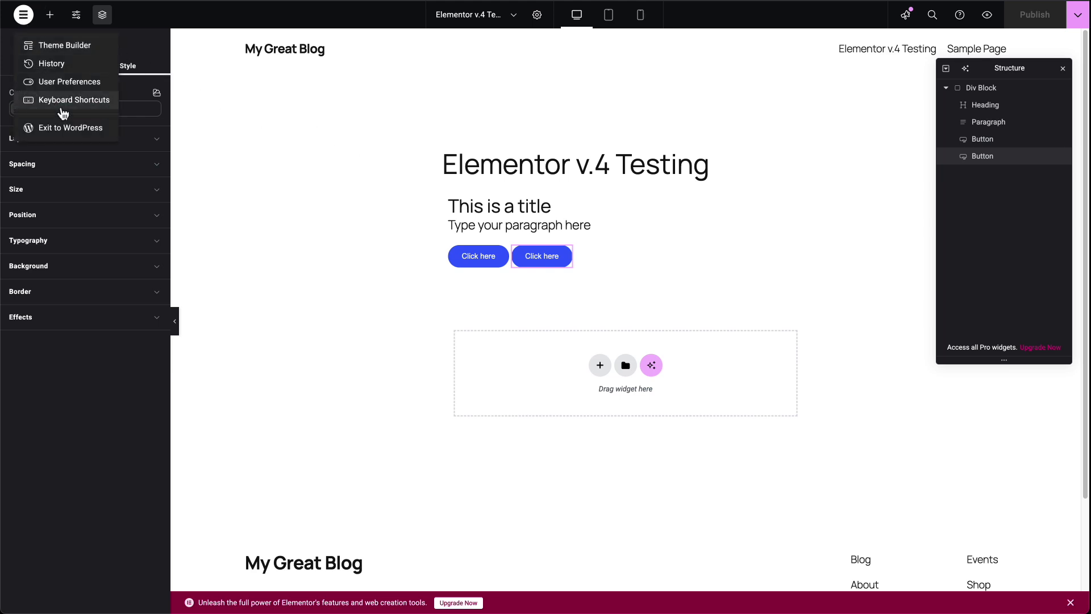
pyautogui.click(51, 126)
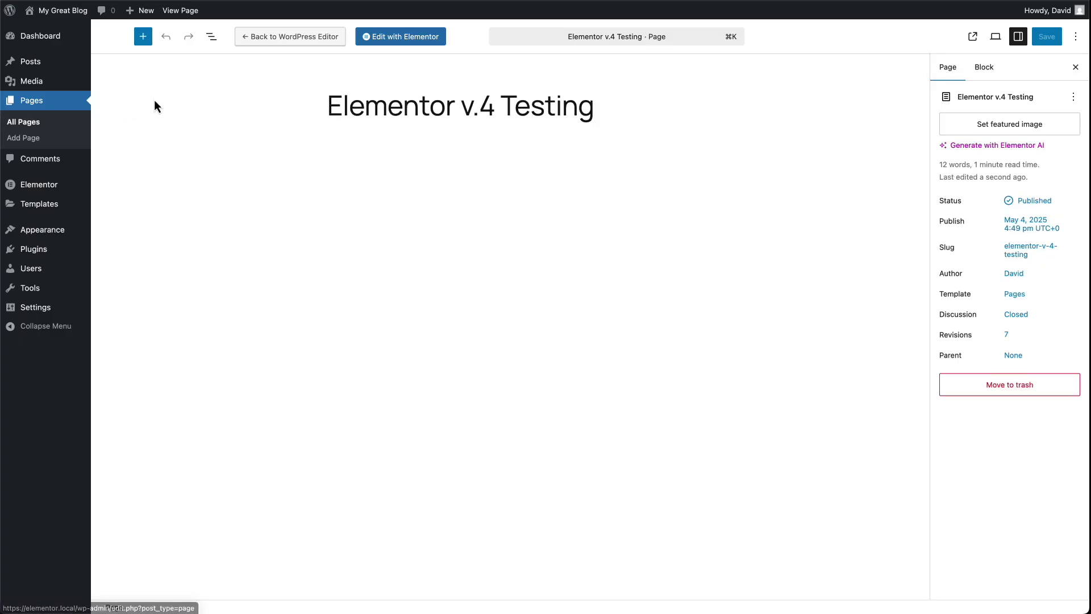
pyautogui.click(1073, 97)
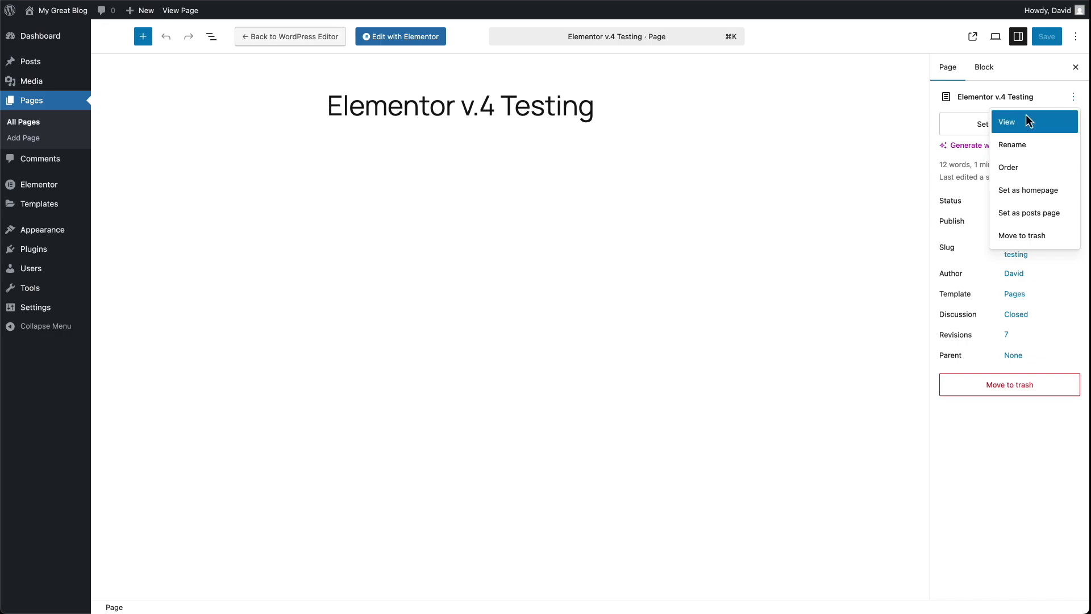
pyautogui.click(1007, 122)
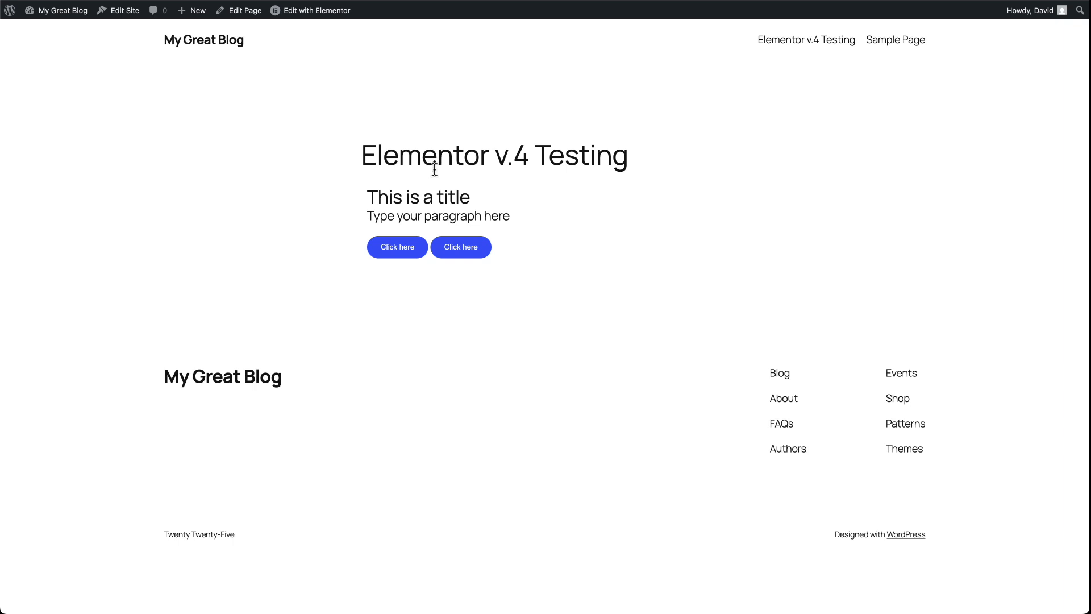
# - Inspect the first button's markup in the browser developer tools, closing the What's new drawer and shrinking the tools to uncover the buttons
pyautogui.rightClick(395, 245)
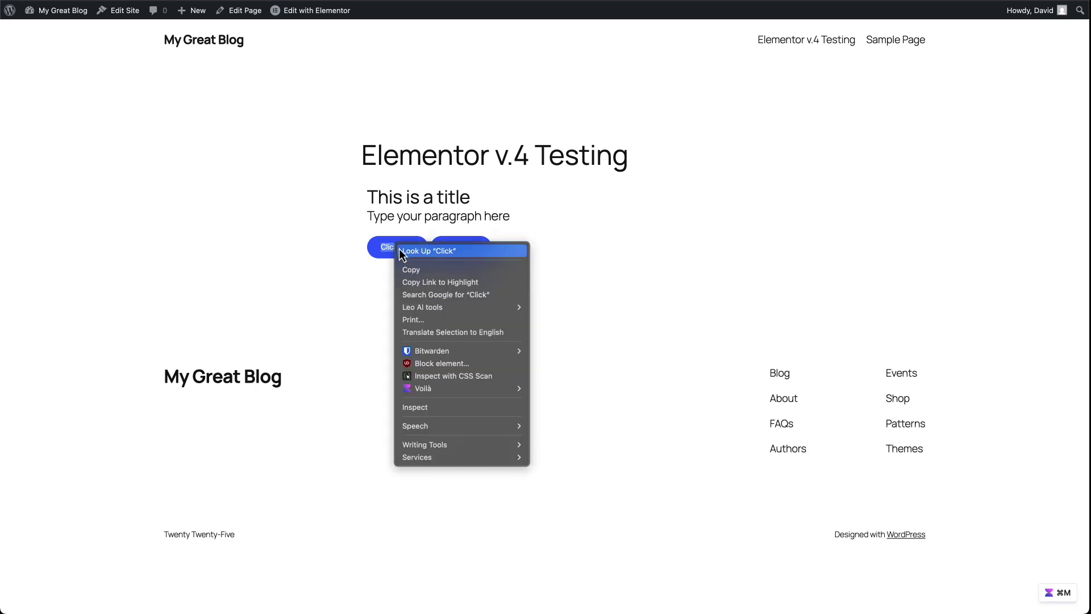
pyautogui.click(435, 405)
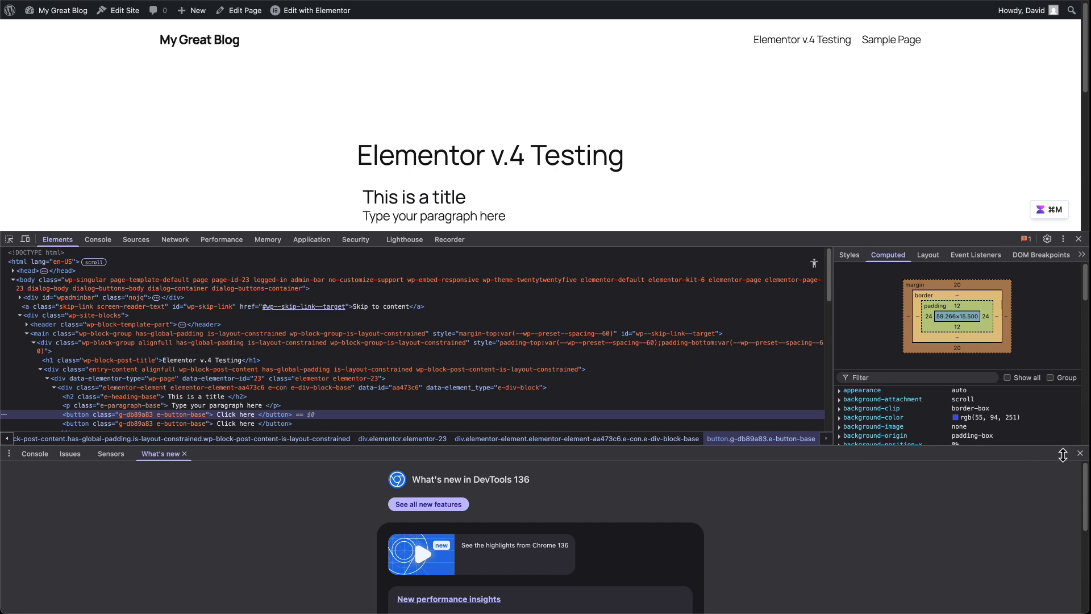
pyautogui.click(1080, 453)
pyautogui.moveTo(640, 238); pyautogui.dragTo(638, 278)
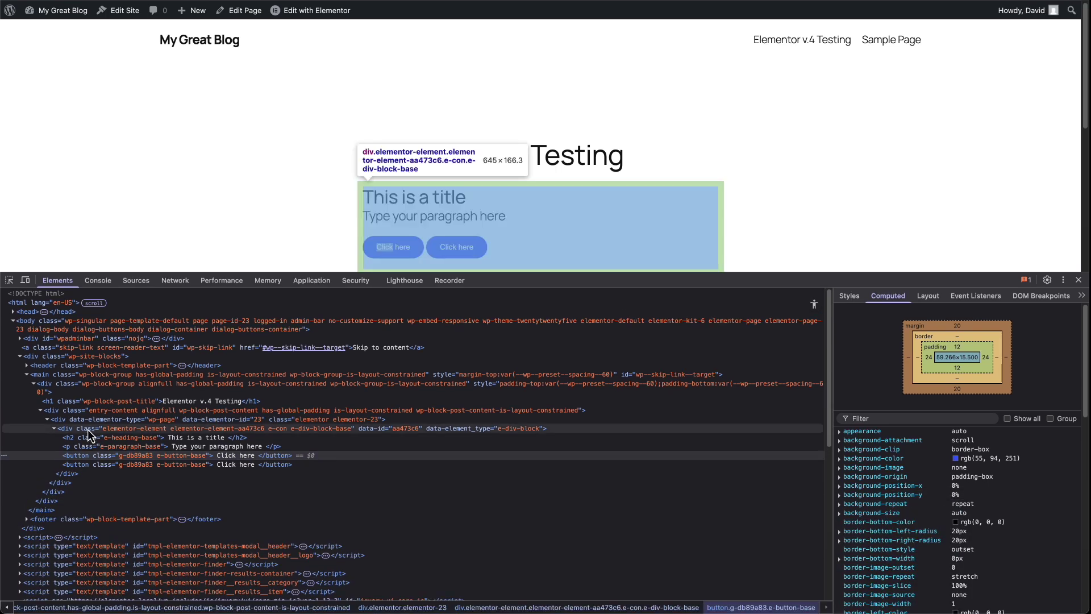